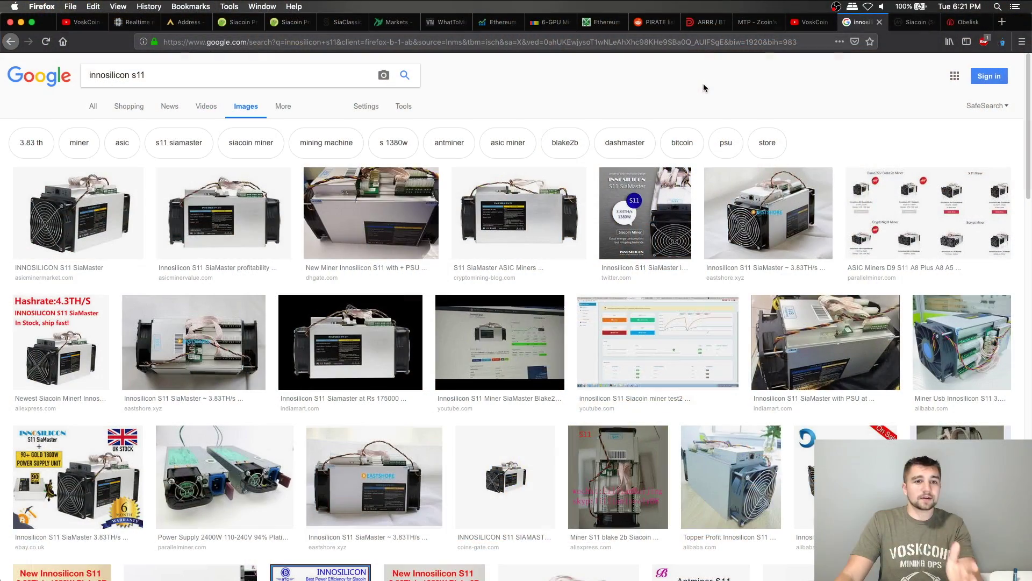
- Move from the Siacoin CoinMarketCap price page to the Obelisk page
click(915, 21)
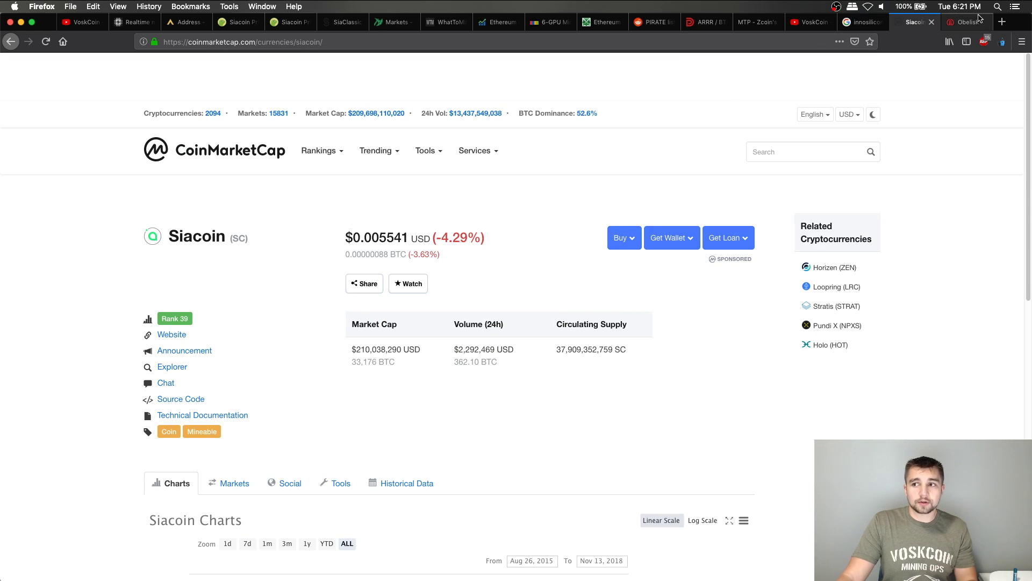
click(967, 21)
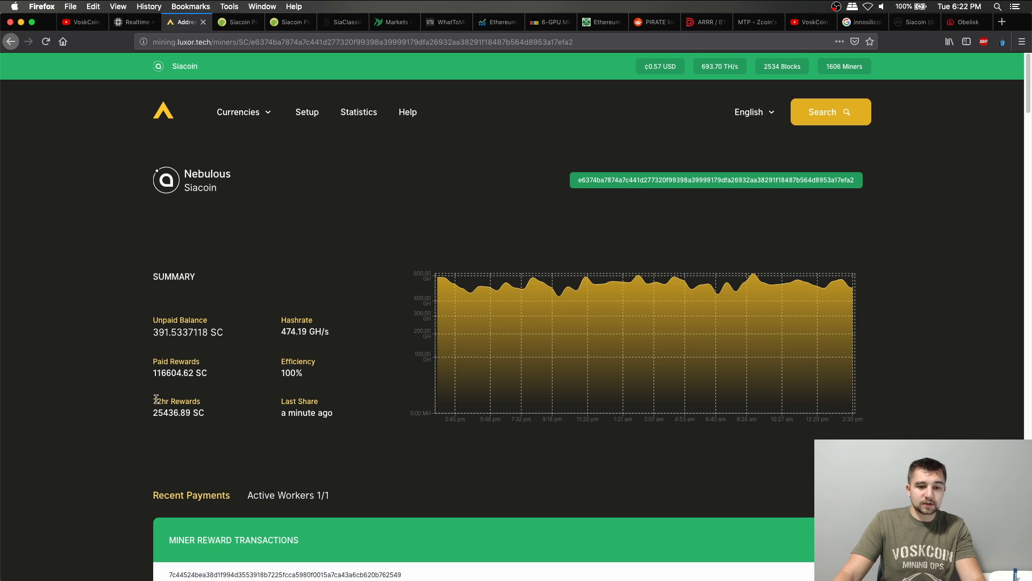
- Copy Luxor's 25436 SC 72-hour reward into the CoinGecko SC/USD converter's SC field
drag(154, 413, 177, 413)
key(ctrl+c)
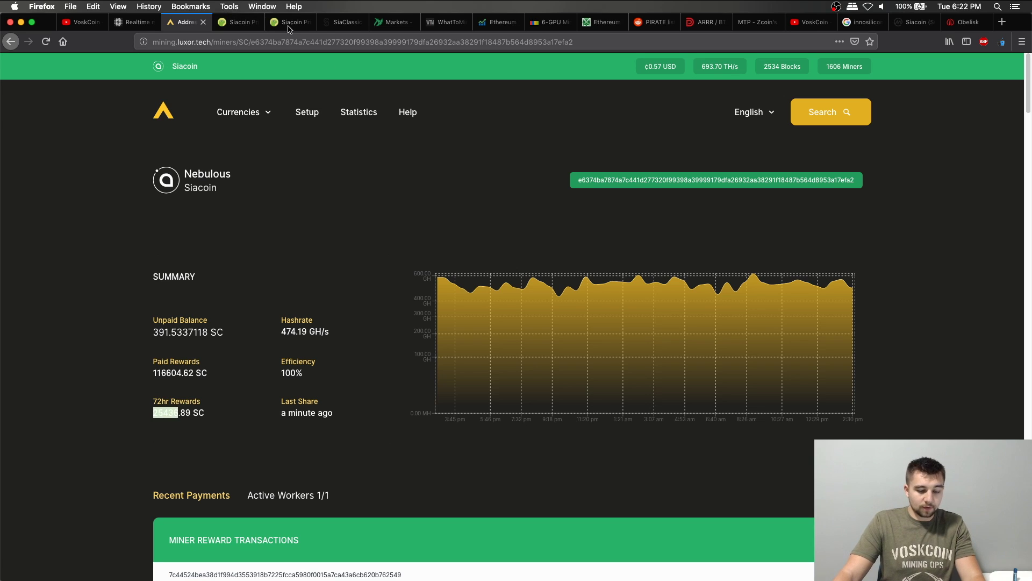
click(237, 22)
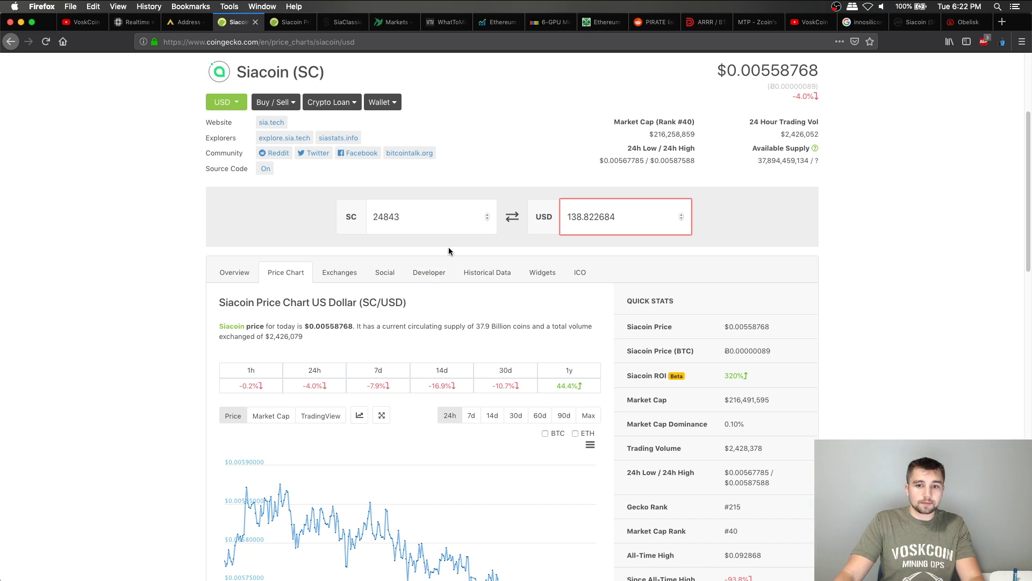
double_click(407, 223)
key(ctrl+v)
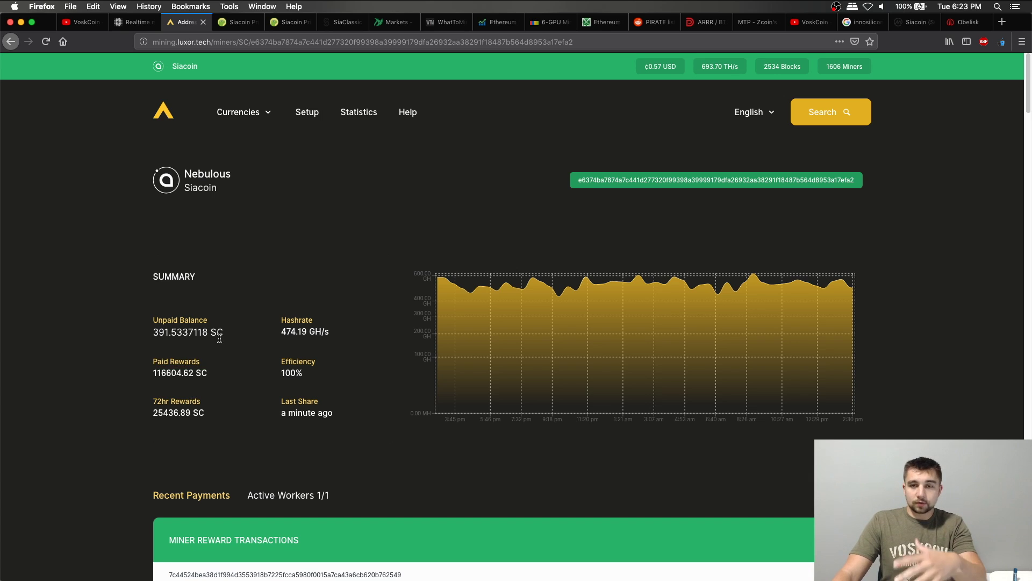
- Try the 116604 SC amount from the BTC converter in the USD converter, then revert to 25436
click(290, 22)
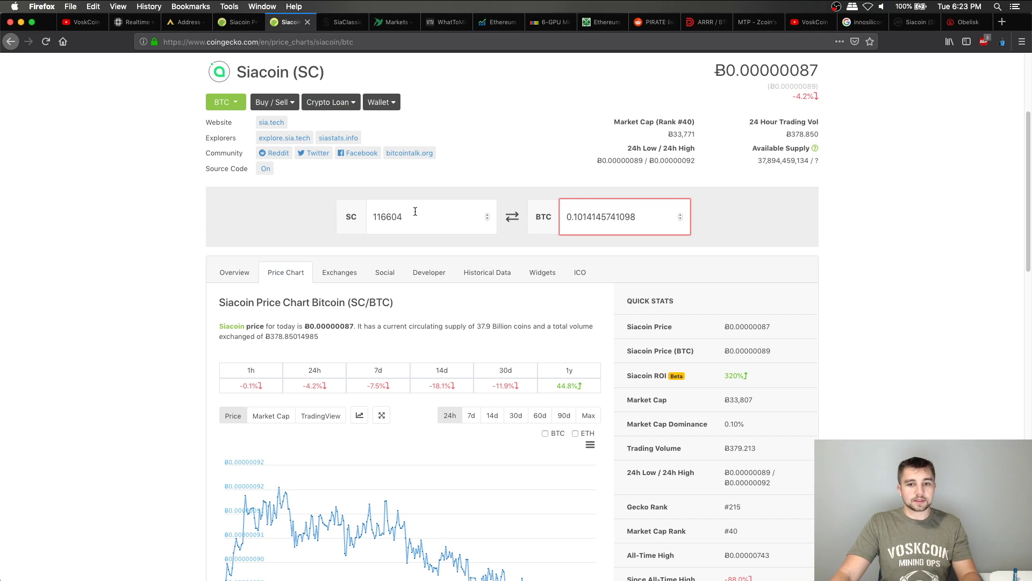
double_click(383, 217)
key(ctrl+c)
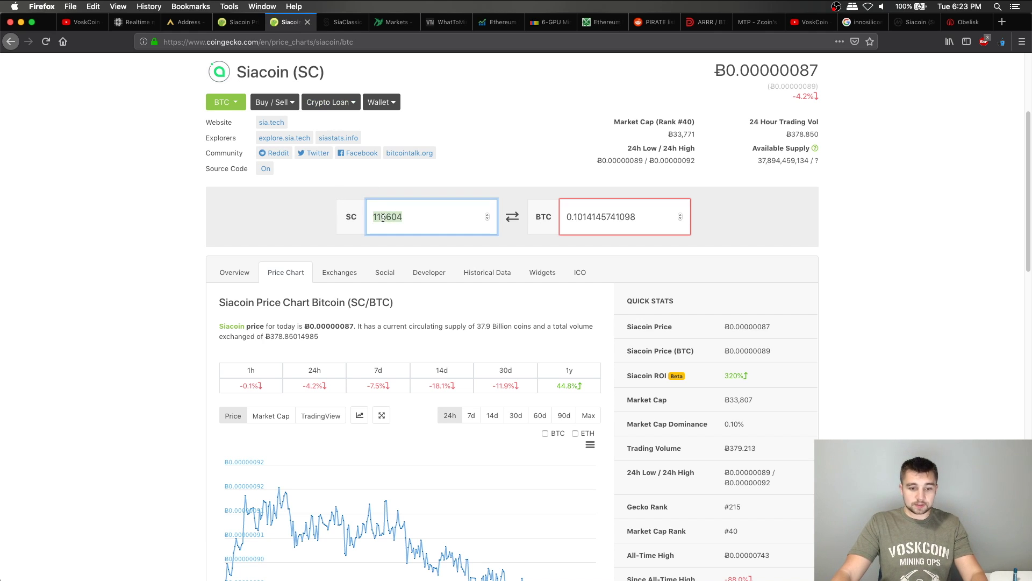
click(243, 21)
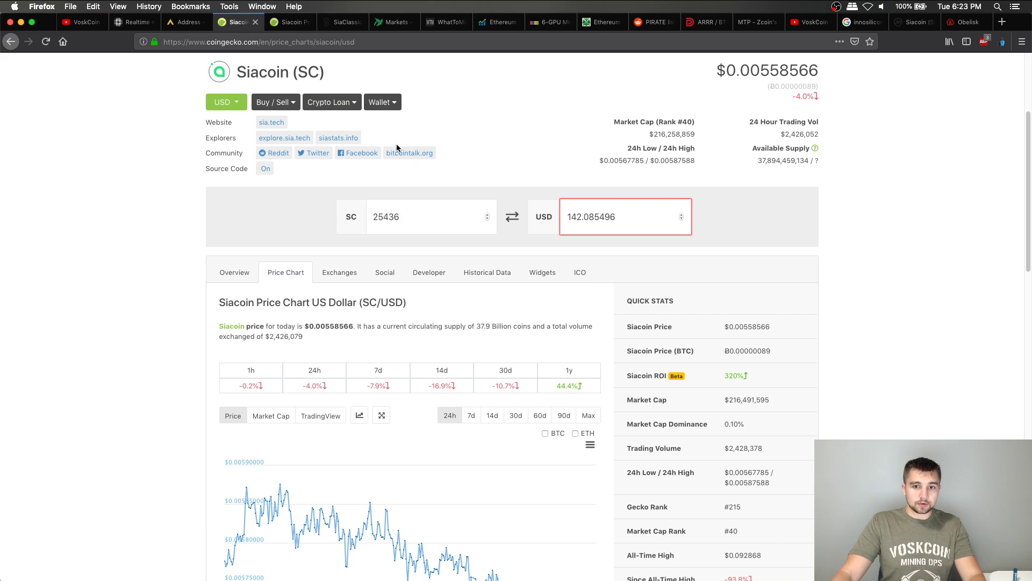
click(423, 220)
key(ctrl+v)
double_click(409, 217)
key(ctrl+v)
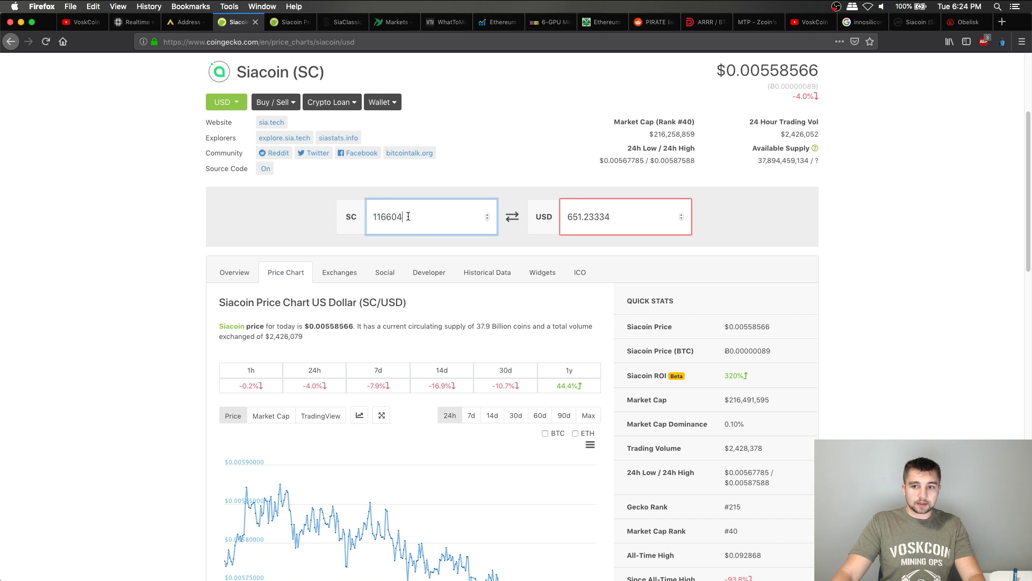
key(super+z)
key(super+z)
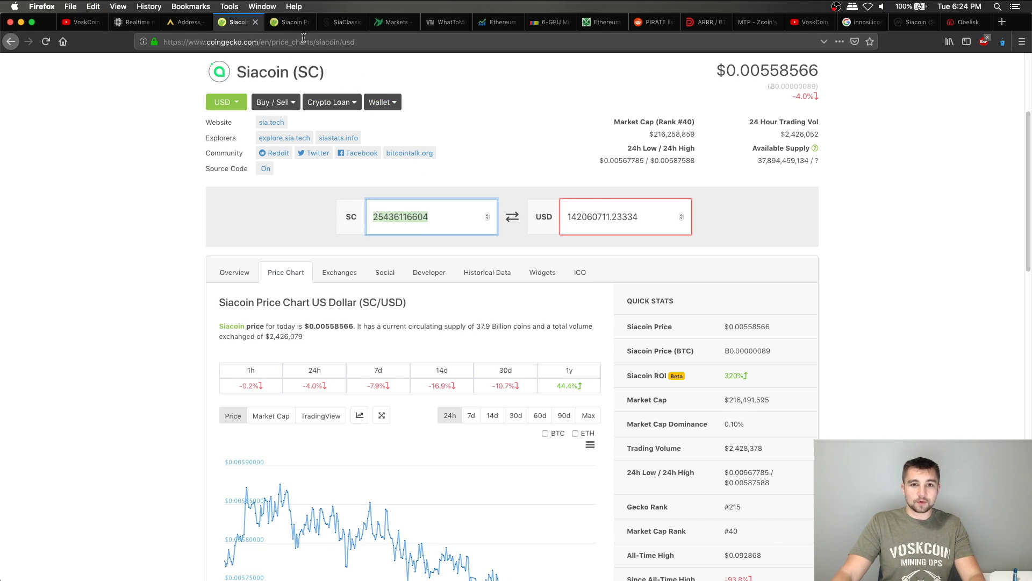
click(285, 24)
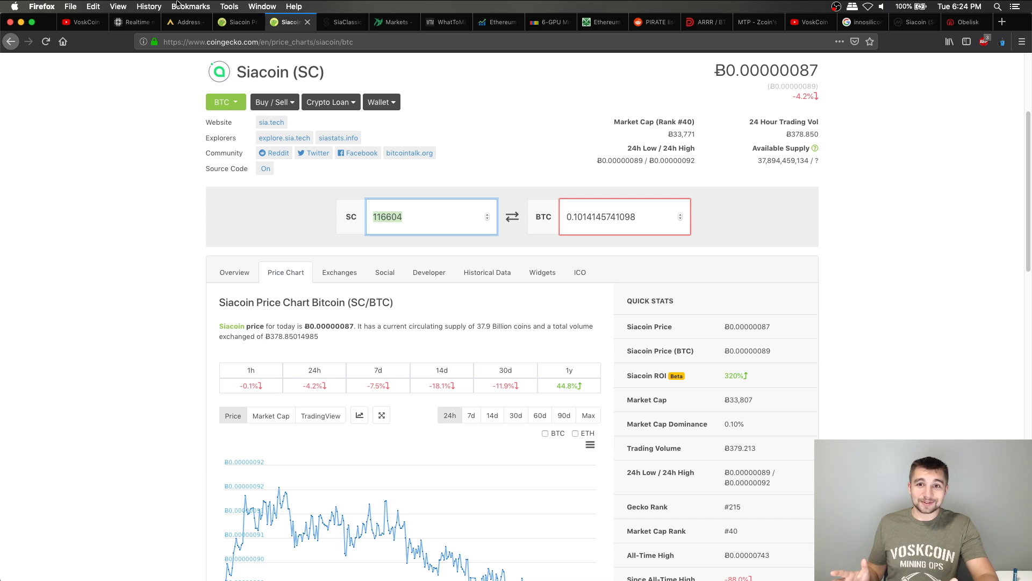
- Return to the Siacoin USD converter, then open Calculator and start multiplying 30 by a zero-padded number
click(239, 22)
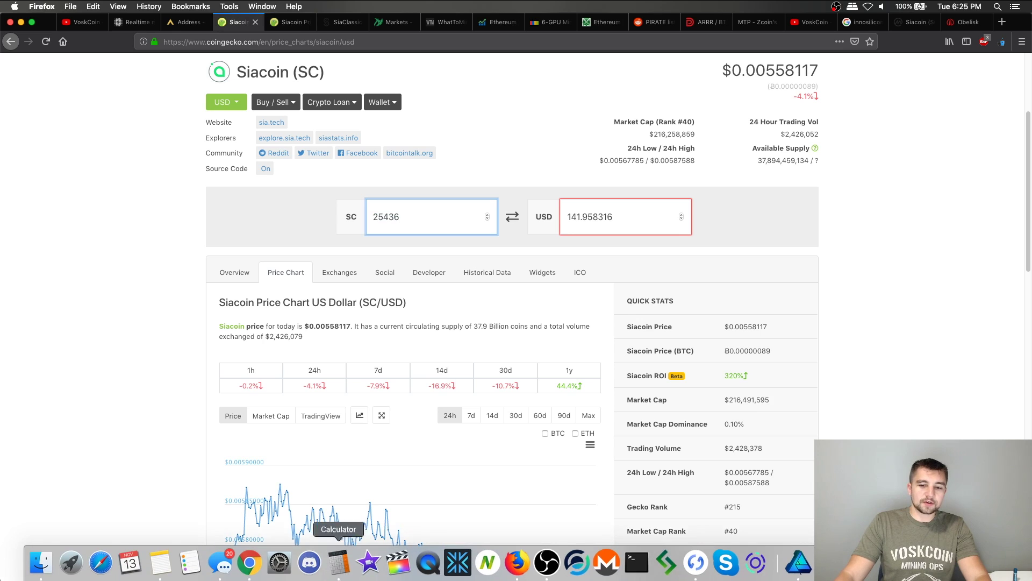
click(339, 565)
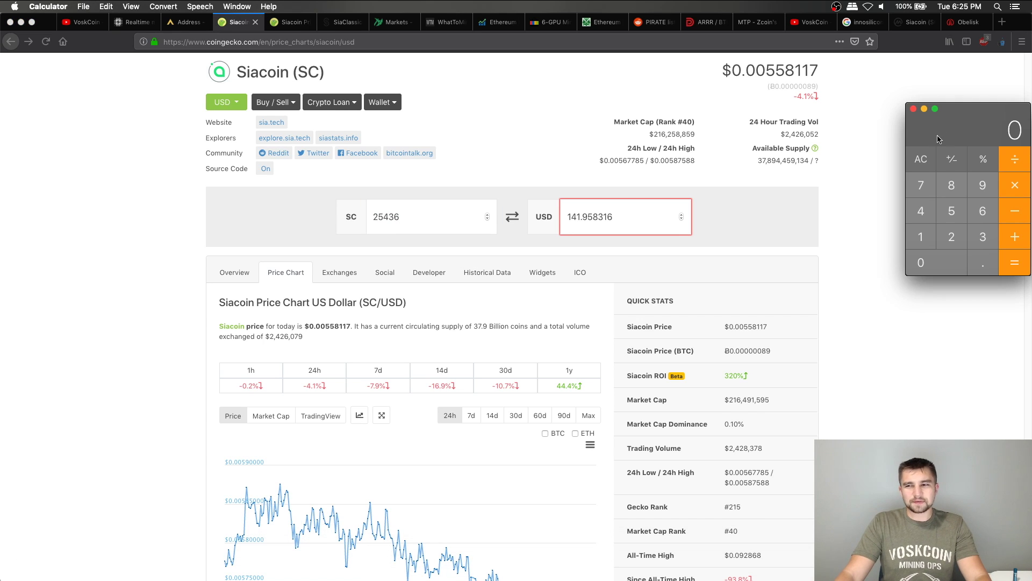
click(982, 242)
click(935, 263)
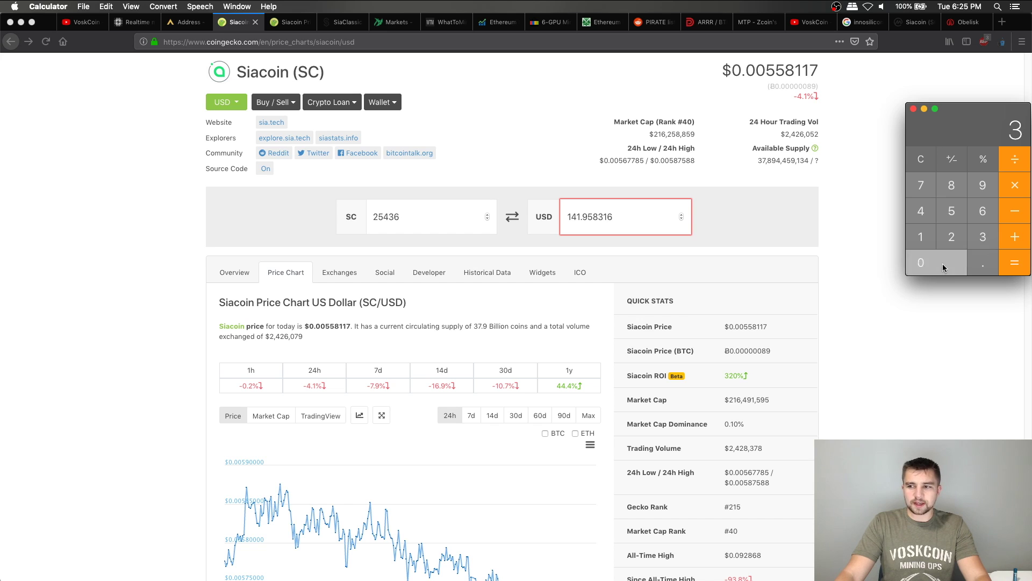
click(1015, 185)
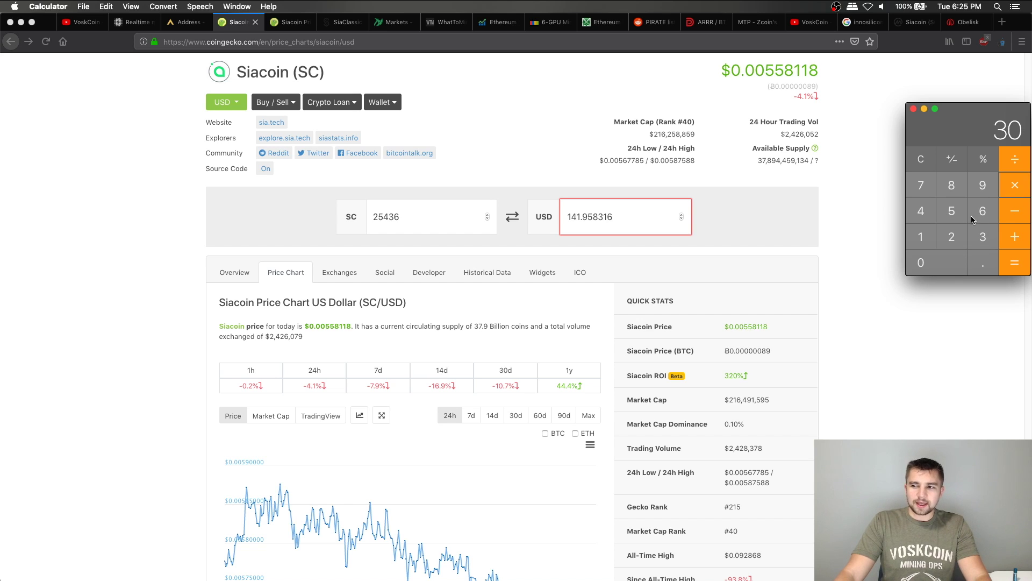
click(936, 262)
click(935, 262)
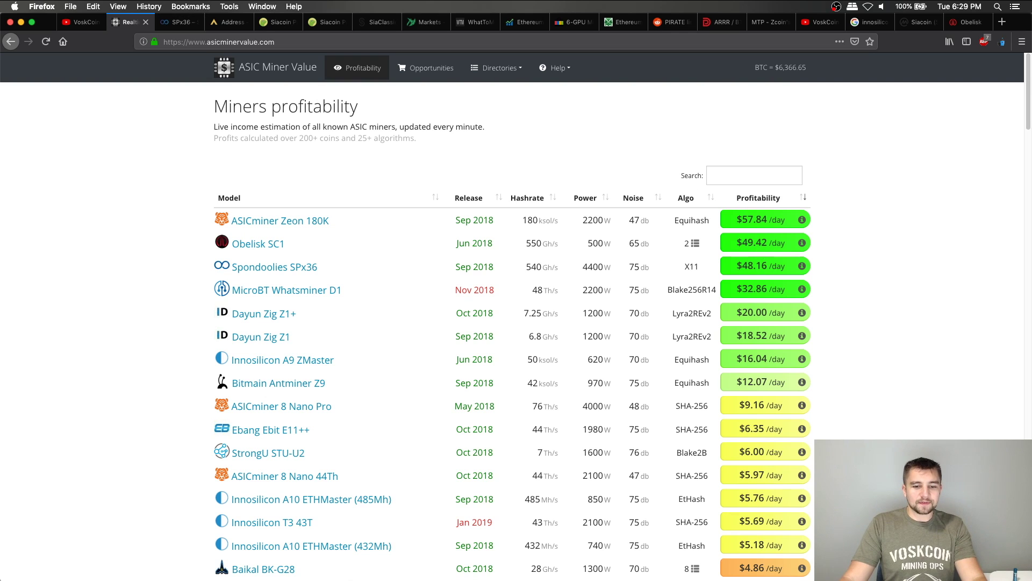
- Check the 13500 result in Calculator, then open the Spondoolies SPx36 product page
mouse_move(255, 572)
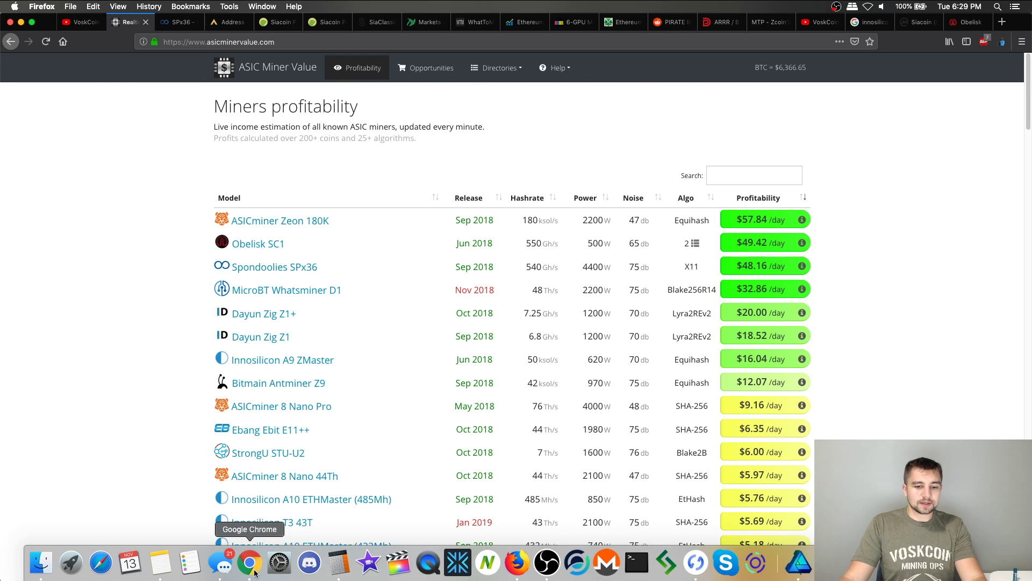
click(338, 563)
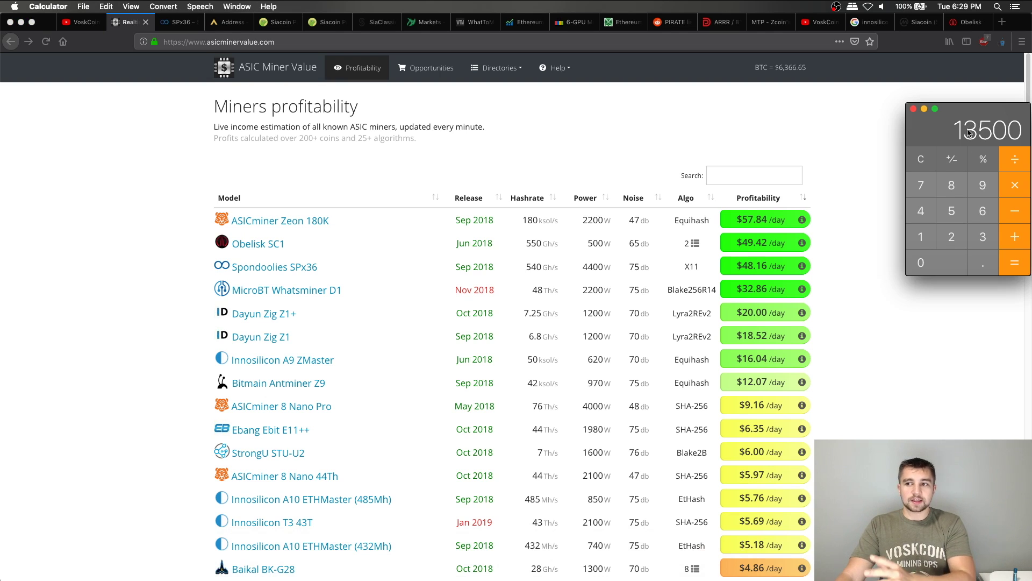
click(825, 376)
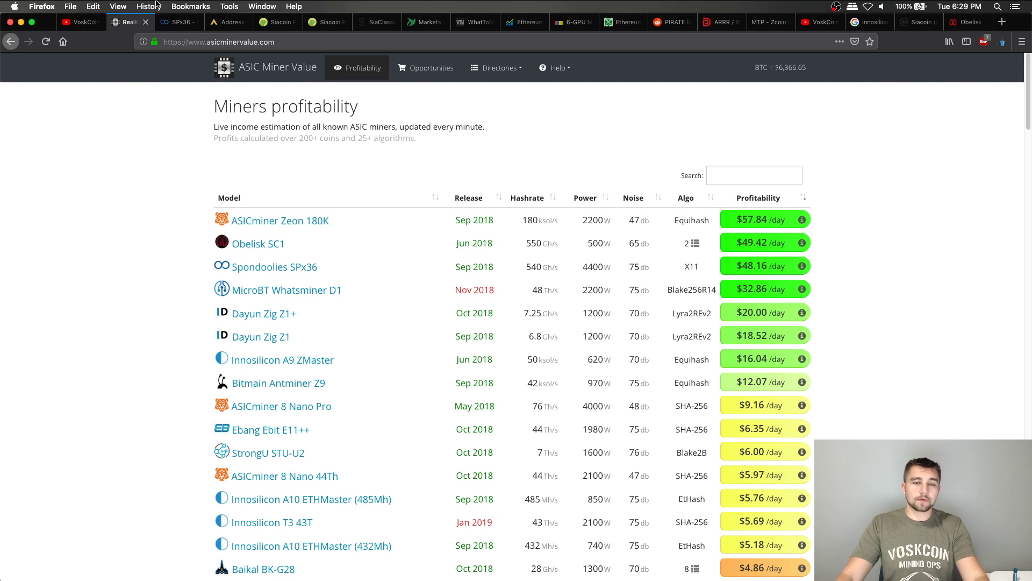
click(178, 22)
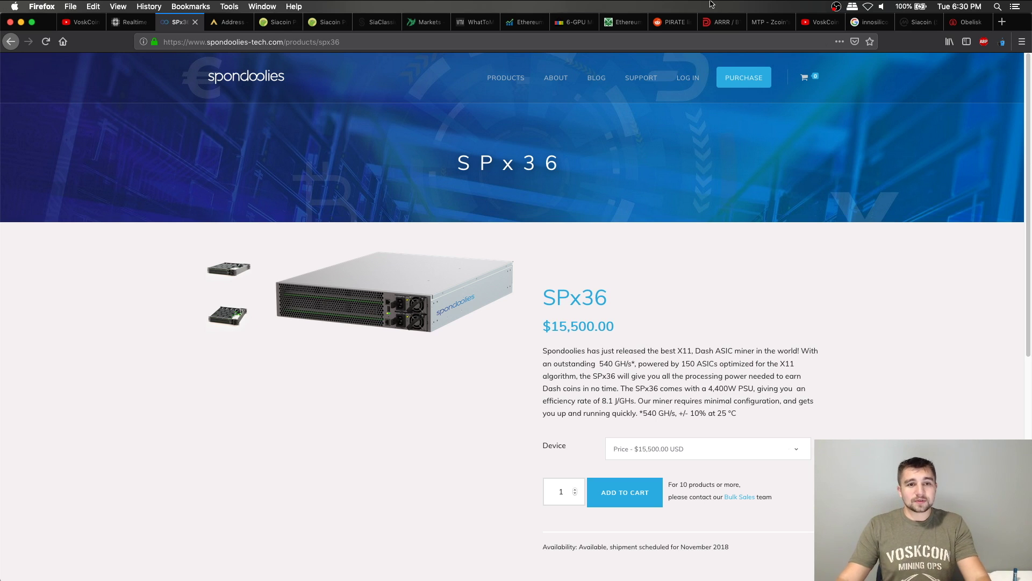
- Go back to the ASIC Miner Value miners table
click(119, 26)
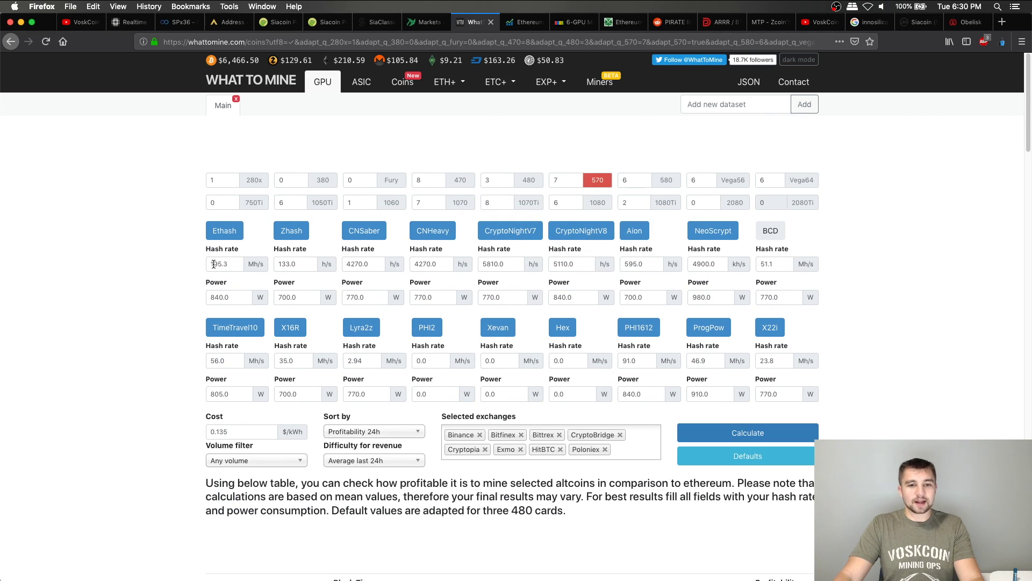
- Scroll WhatToMine down to the coin results table, which has Graft ranked first
scroll(215, 272, down, 2)
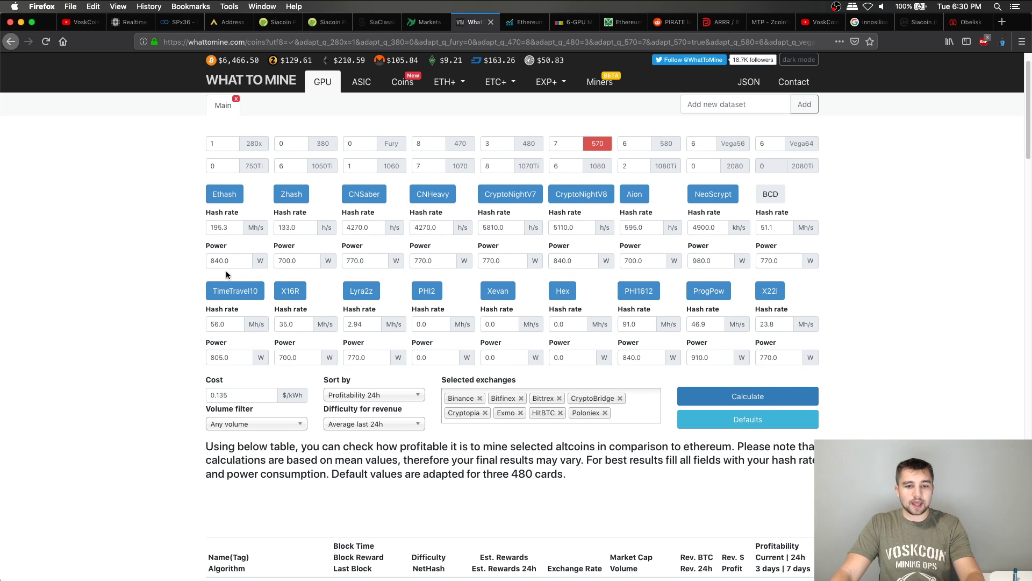
scroll(226, 274, down, 2)
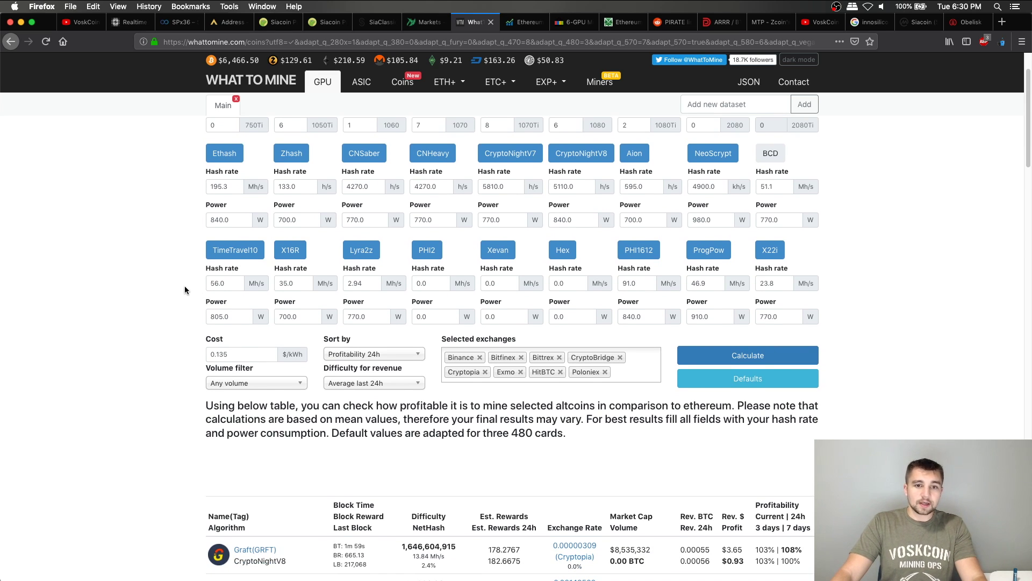
scroll(183, 285, down, 5)
scroll(154, 201, down, 3)
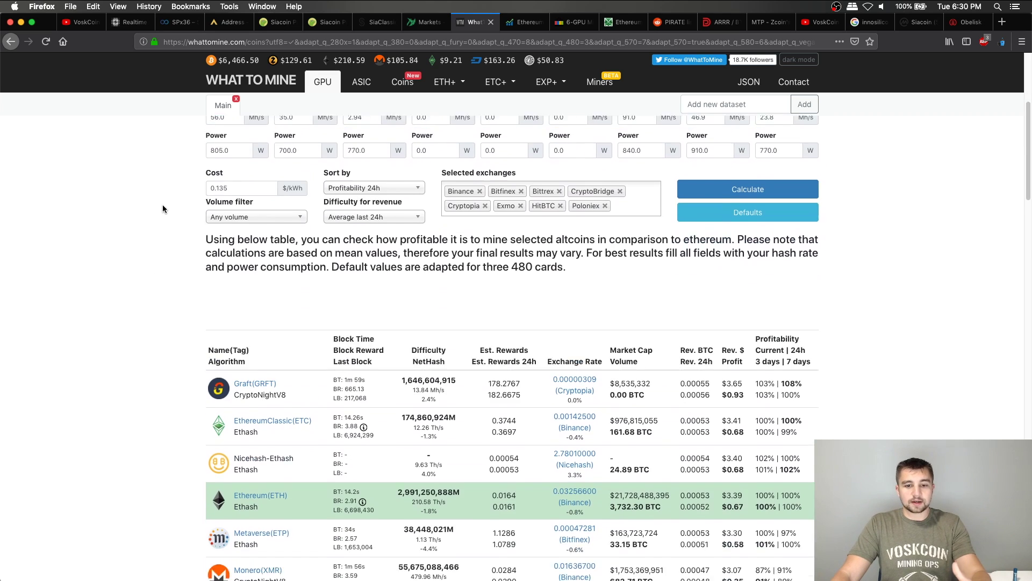
scroll(163, 208, up, 4)
scroll(211, 255, down, 10)
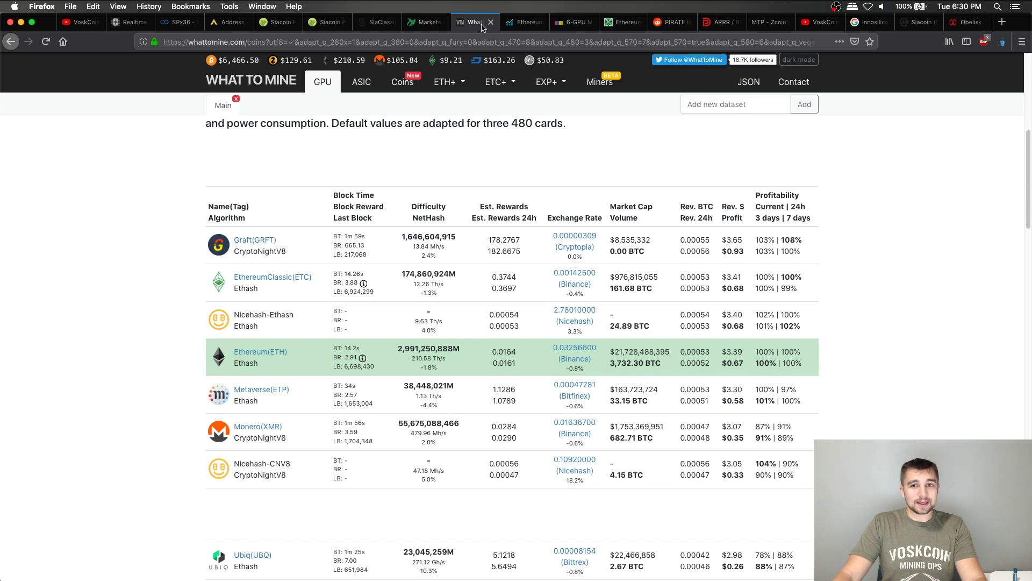
- On CryptoCompare's ETH calculator, highlight the $20.58 yearly profit and the 0.4260 ETH mined per month
click(523, 24)
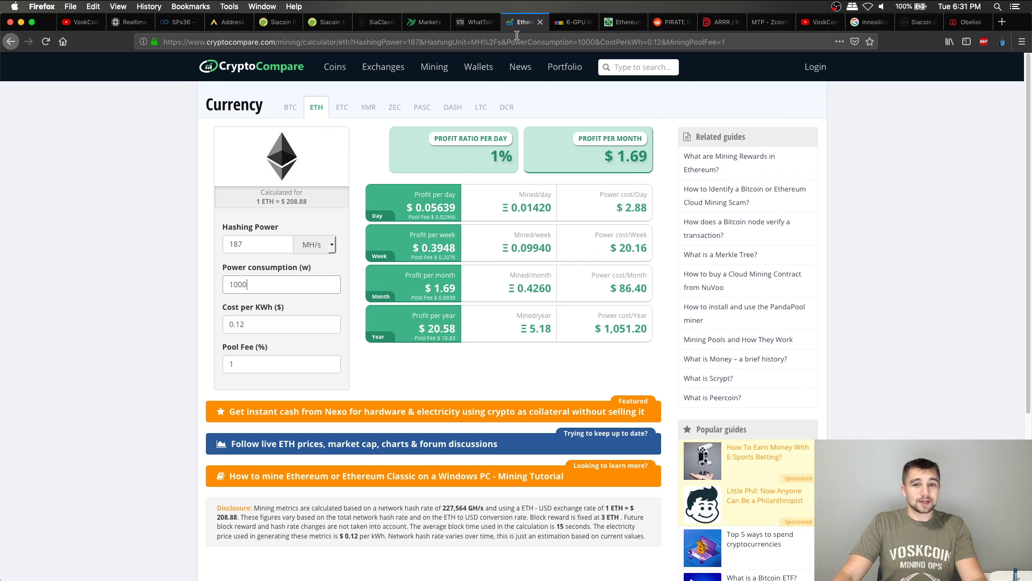
click(248, 241)
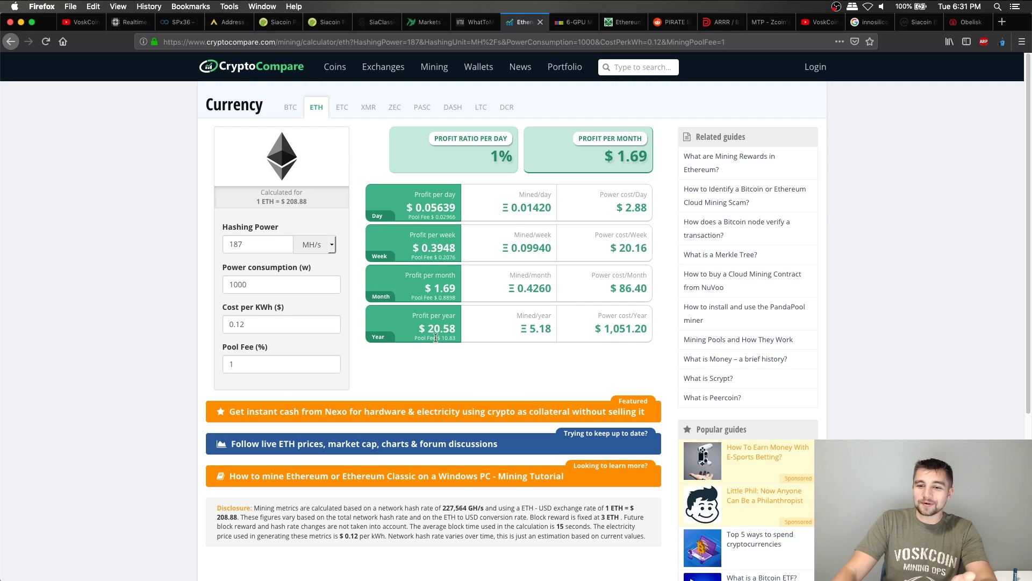
drag(412, 315, 460, 332)
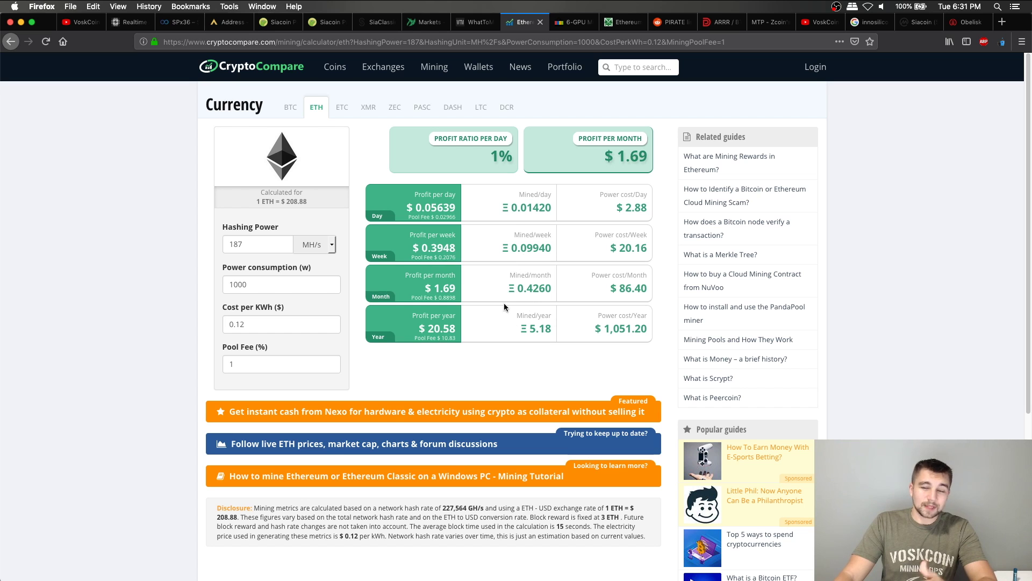
double_click(517, 290)
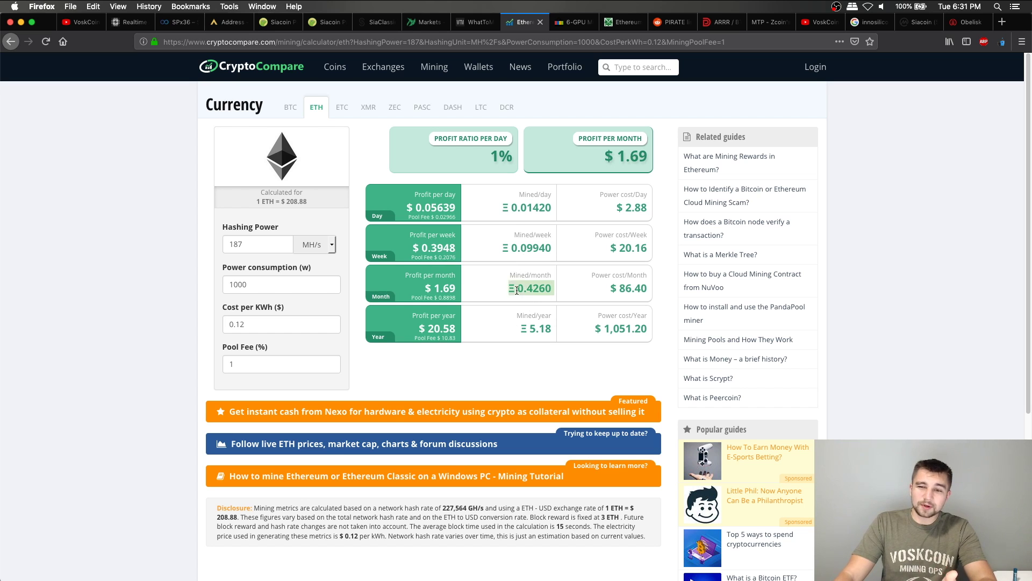
drag(553, 289, 539, 294)
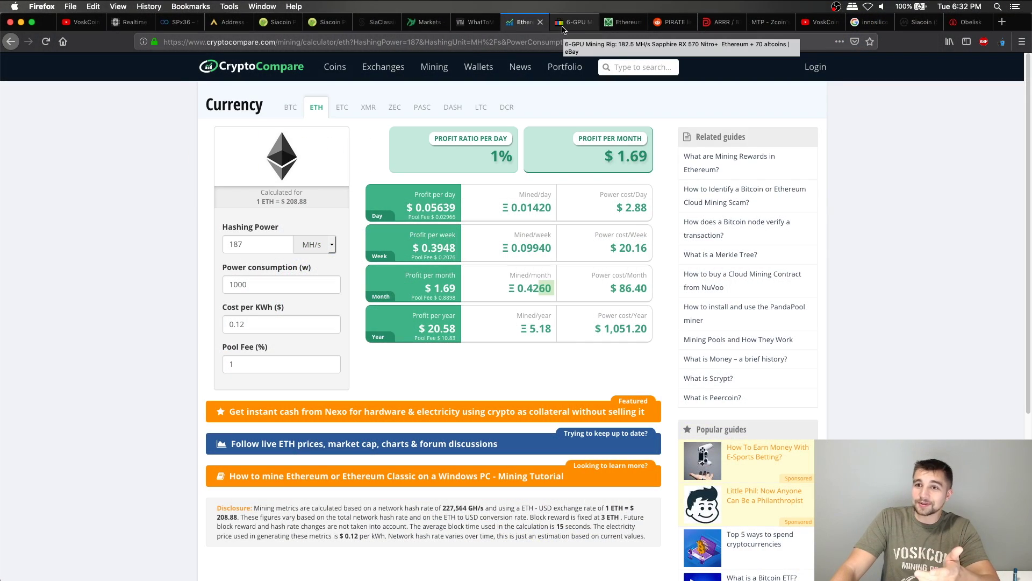
- Open the $1,100 eBay 6-GPU rig listing and highlight the RX 580 and RX 570 card lines
click(573, 22)
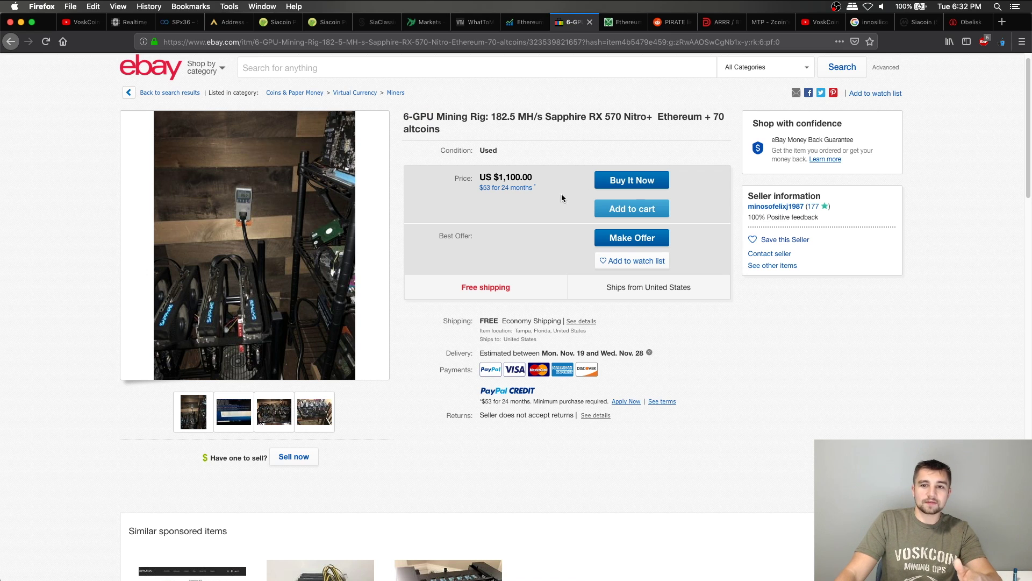
scroll(561, 198, down, 10)
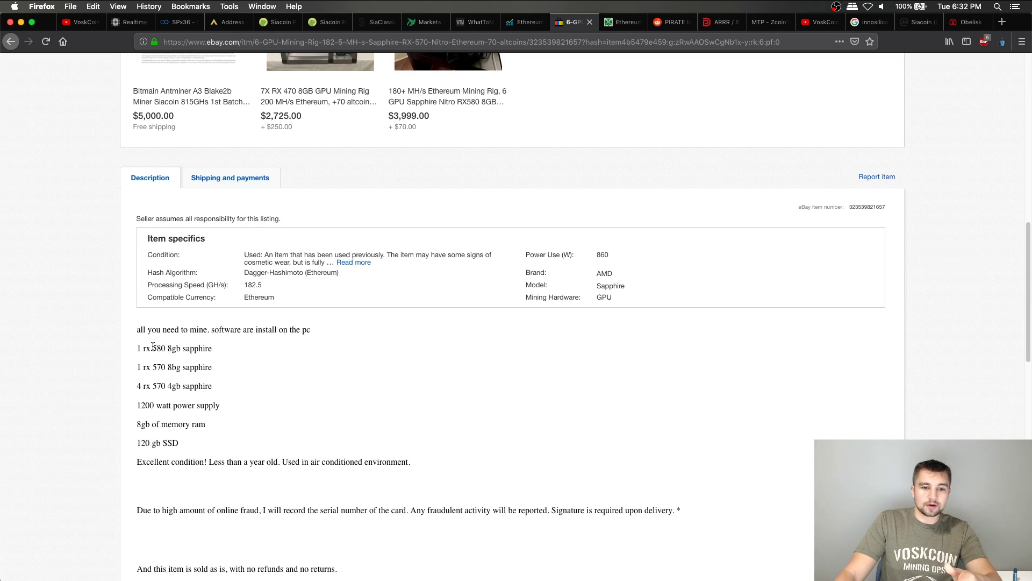
drag(152, 345, 228, 366)
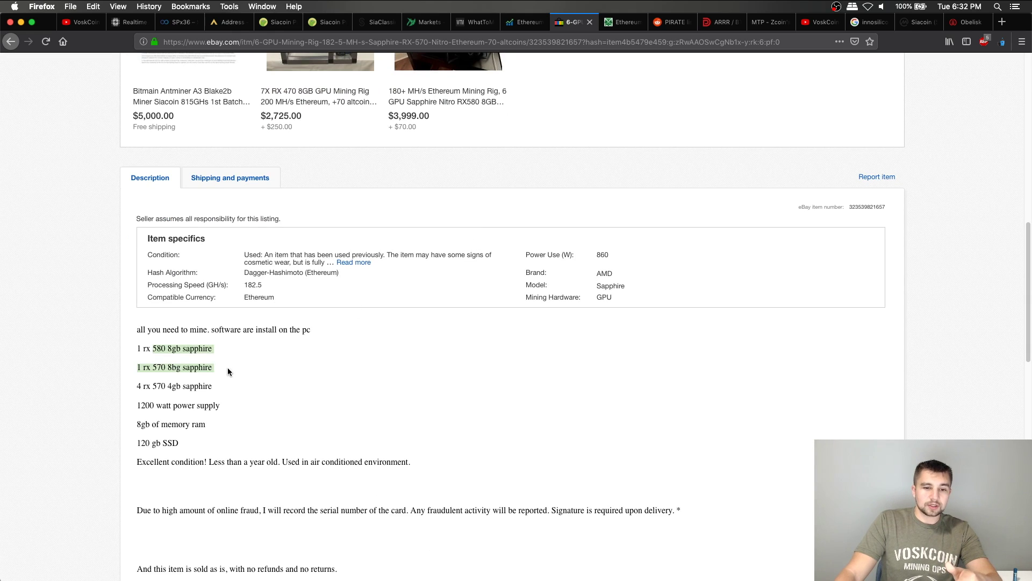
click(177, 351)
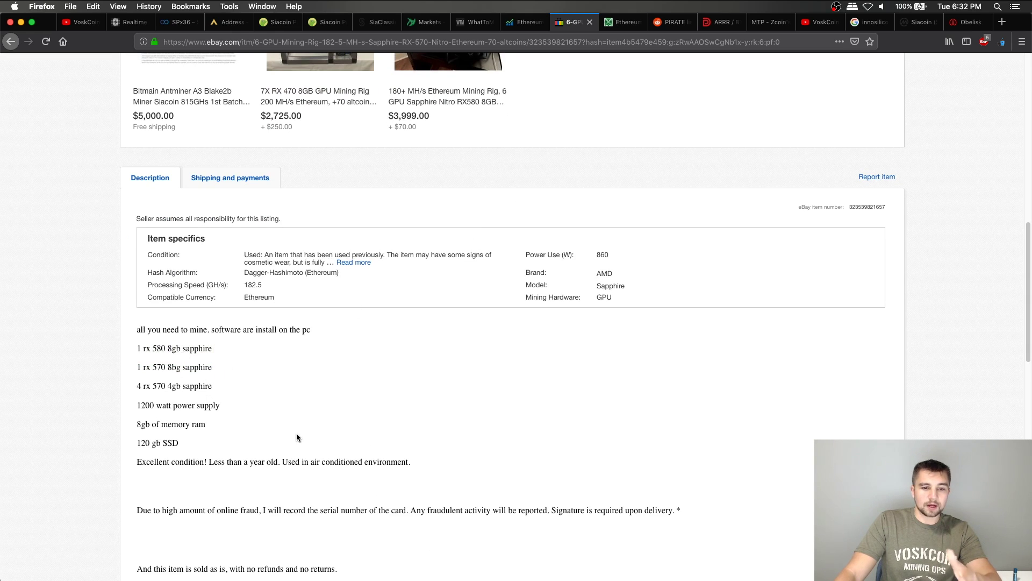
scroll(297, 435, up, 12)
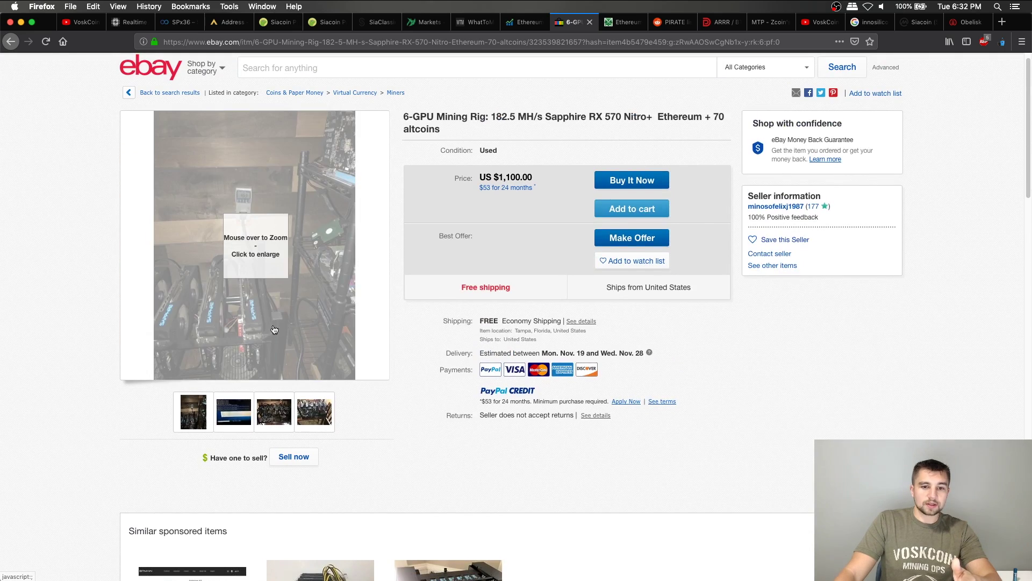
mouse_move(254, 225)
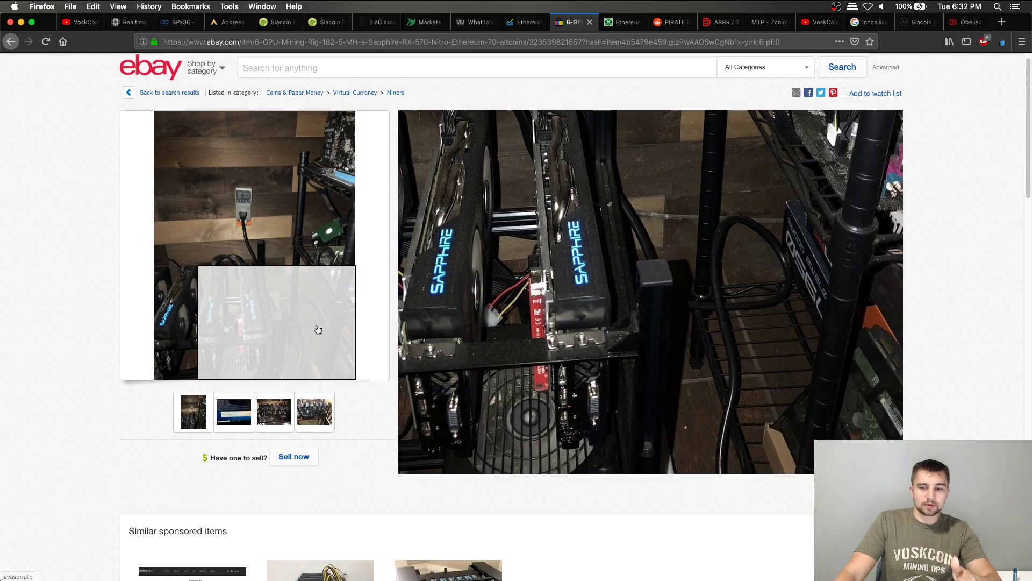
scroll(318, 328, up, 1)
scroll(406, 270, down, 2)
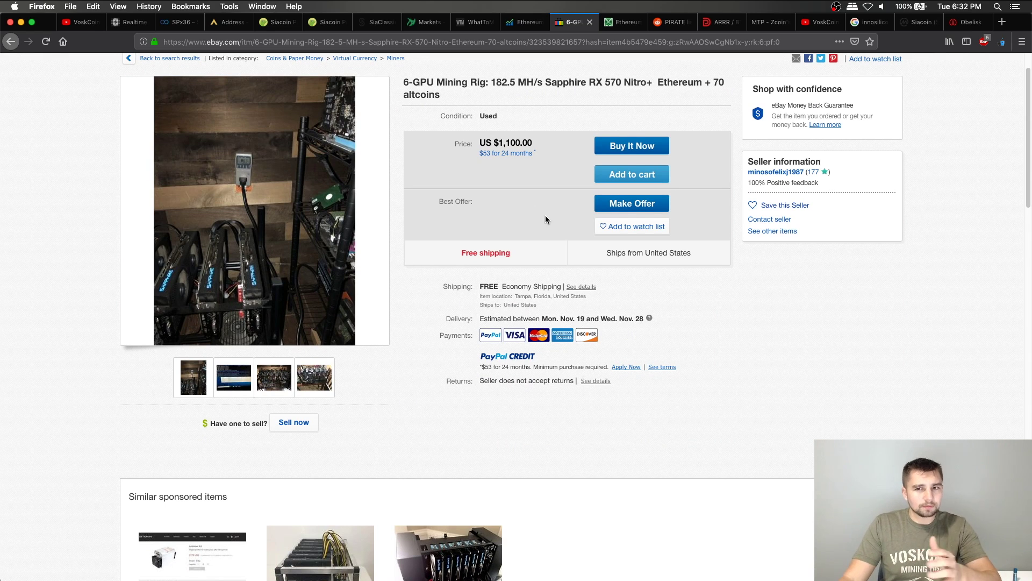
scroll(533, 220, up, 2)
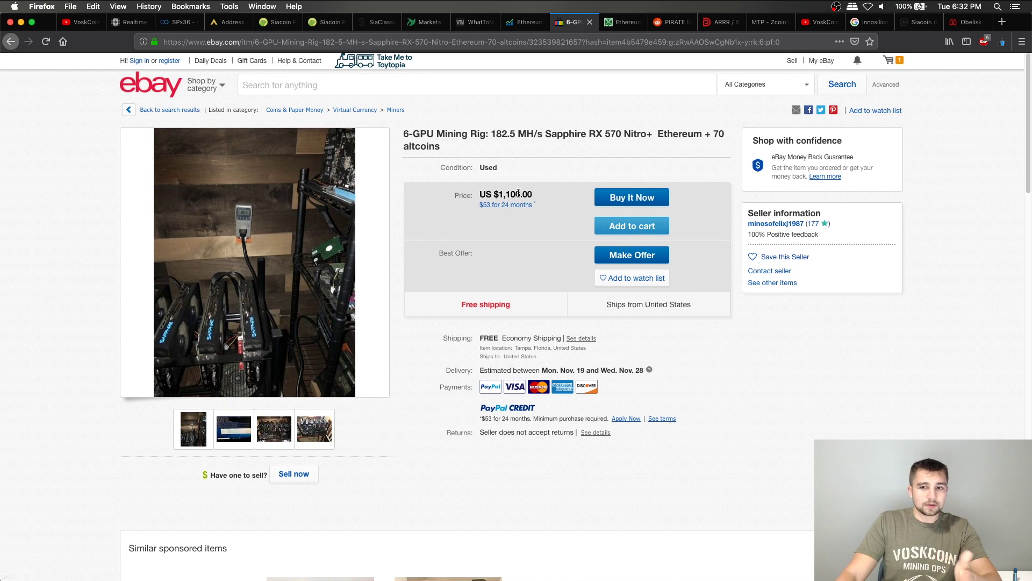
- From the WhatToMine table, bring up Calculator and clear the previous 13500 result
click(465, 23)
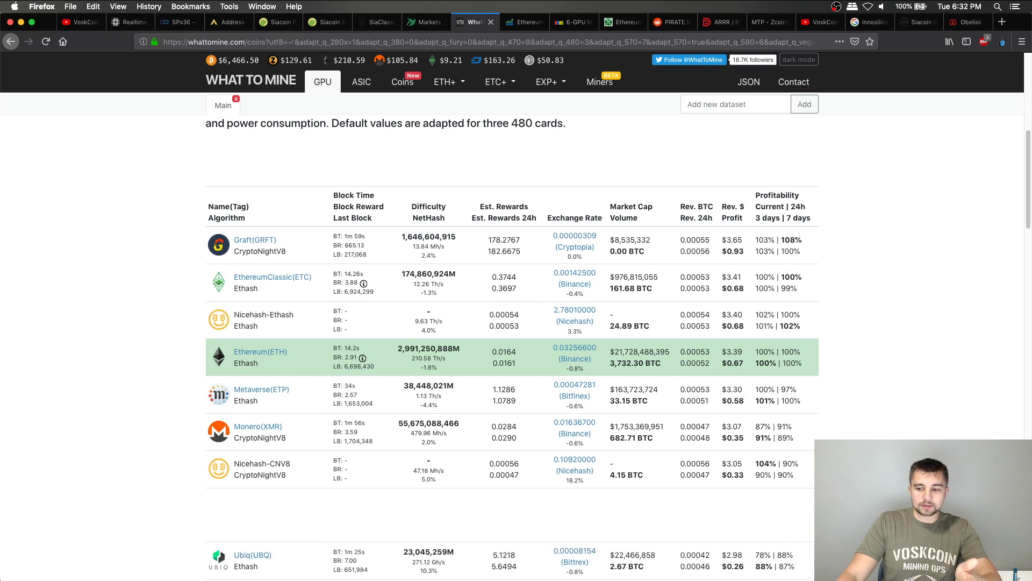
mouse_move(695, 564)
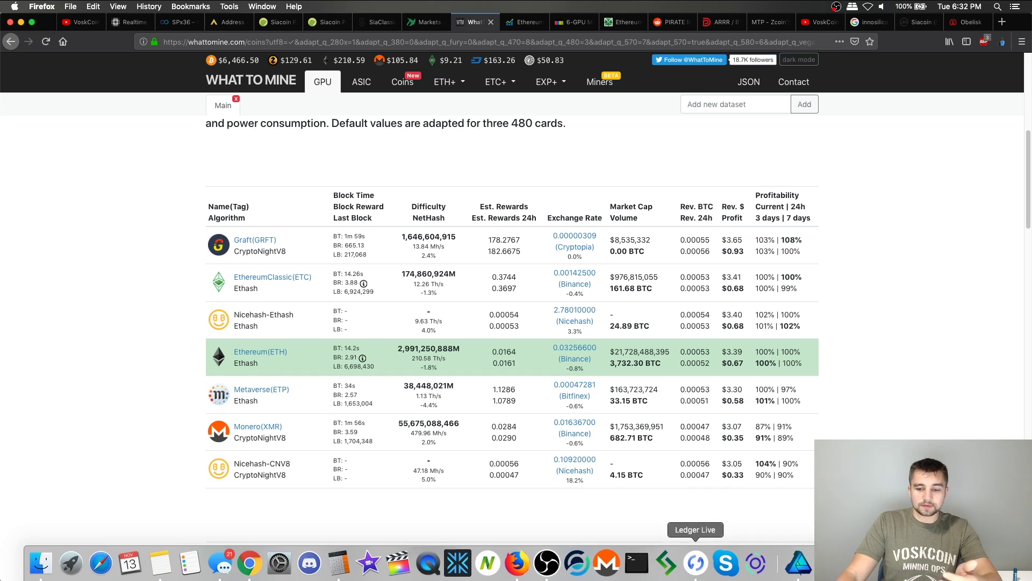
click(339, 563)
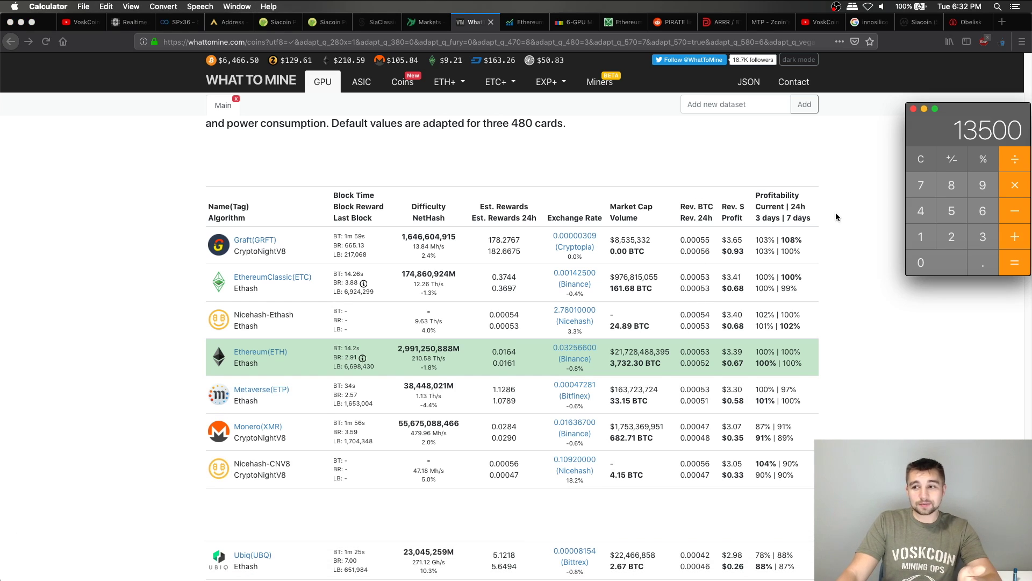
click(919, 159)
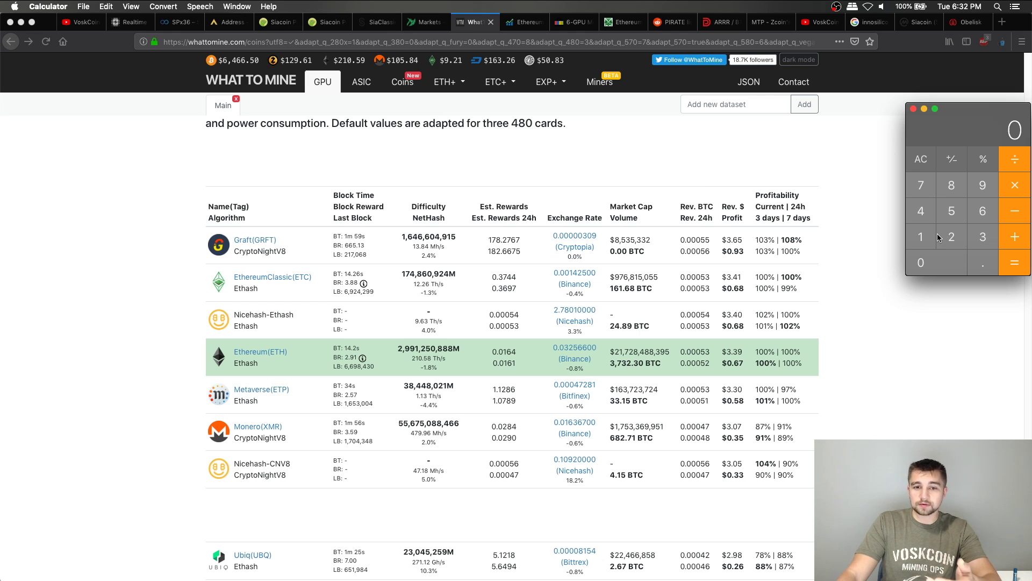
- Calculate 0.67 × 365 = 244.55, then reopen the eBay 6-GPU rig listing in Firefox
click(985, 253)
click(983, 210)
click(921, 185)
click(1017, 187)
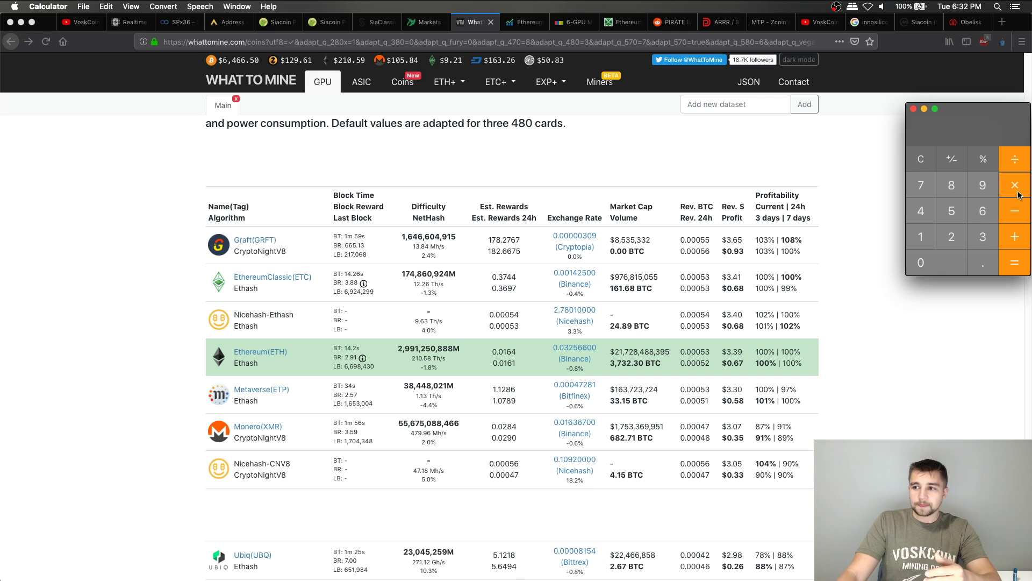
click(983, 236)
click(983, 211)
click(952, 210)
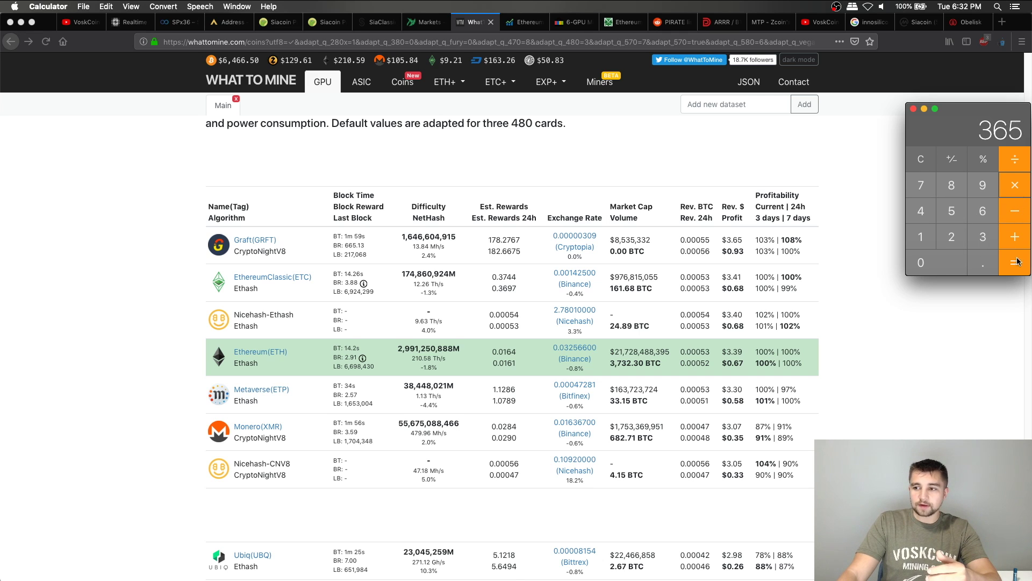
click(1017, 261)
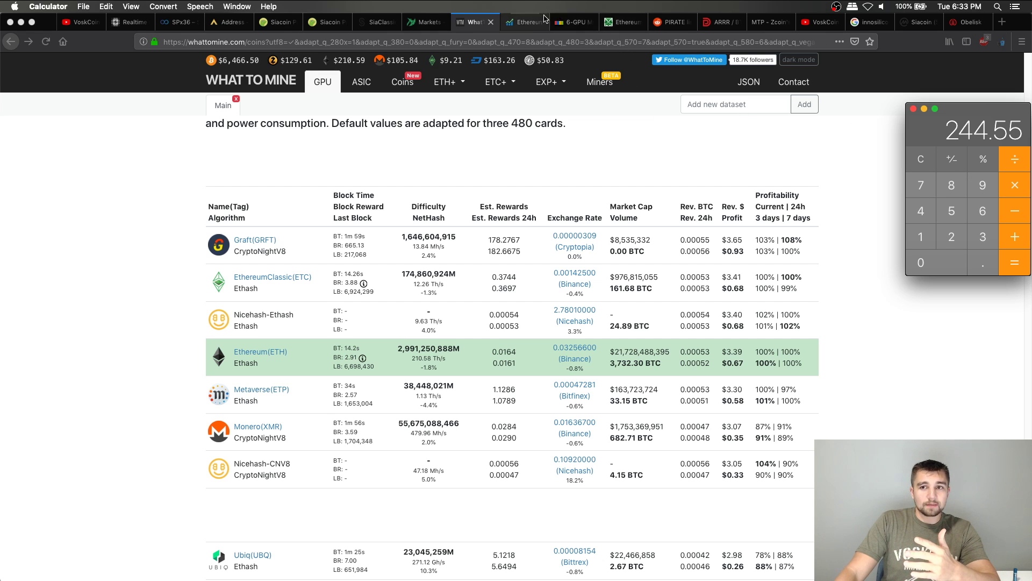
click(567, 23)
click(571, 22)
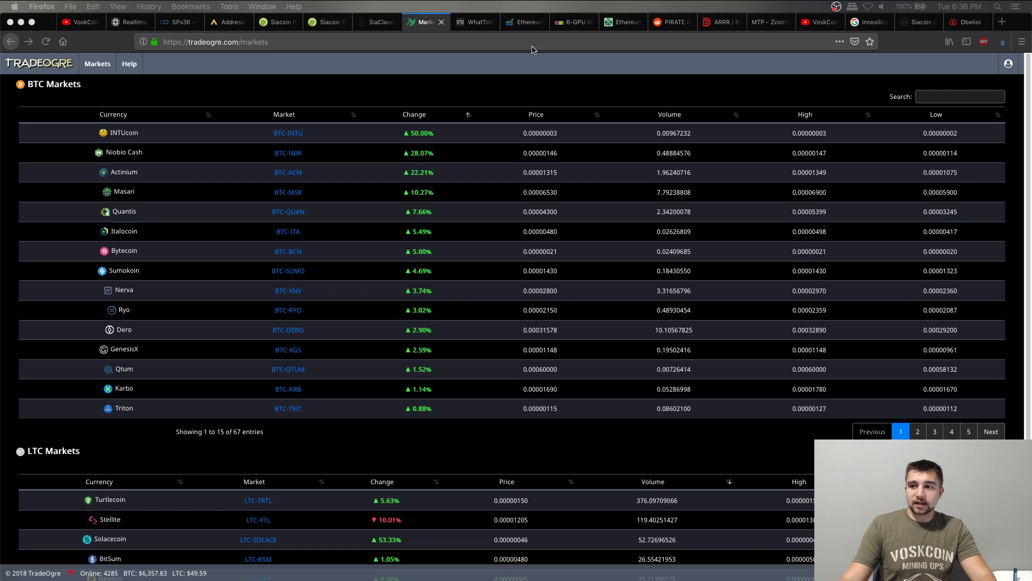
- Search TradeOgre's BTC markets for haven, then loki, clearing each search afterwards
click(938, 97)
text(haven)
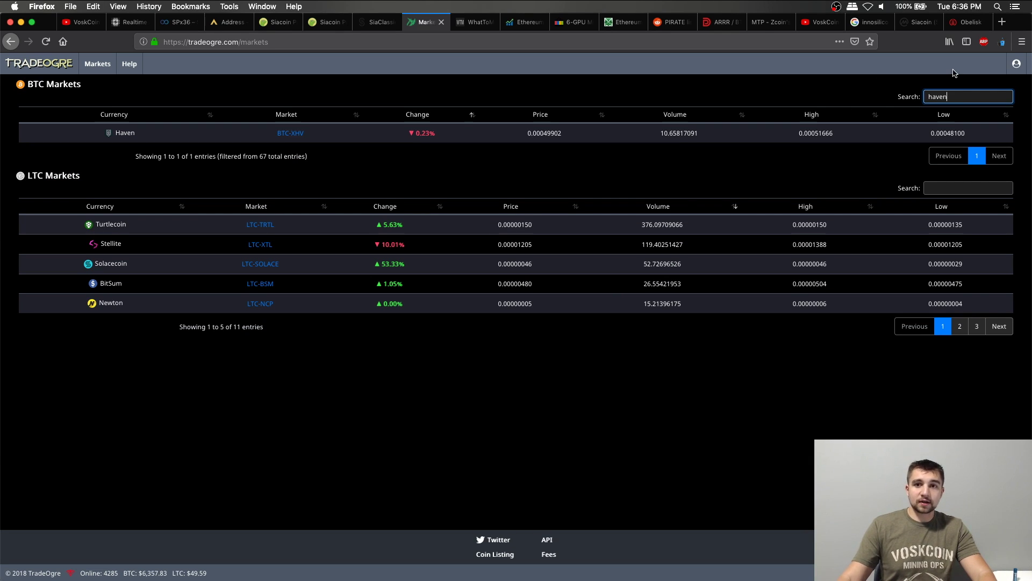
key(BackSpace)
key(BackSpace)
key(BackSpace)
key(BackSpace)
key(BackSpace)
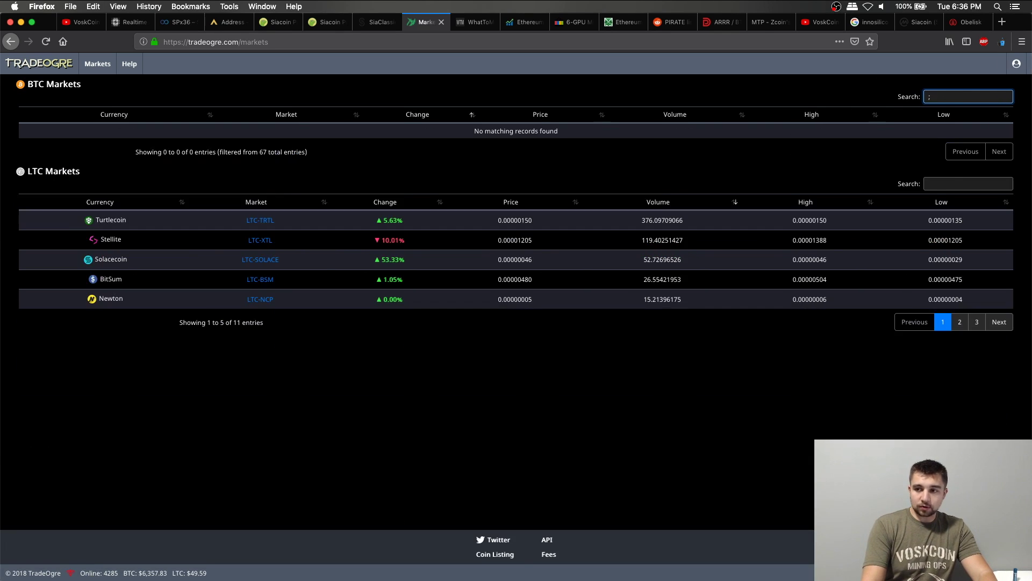
text(loki)
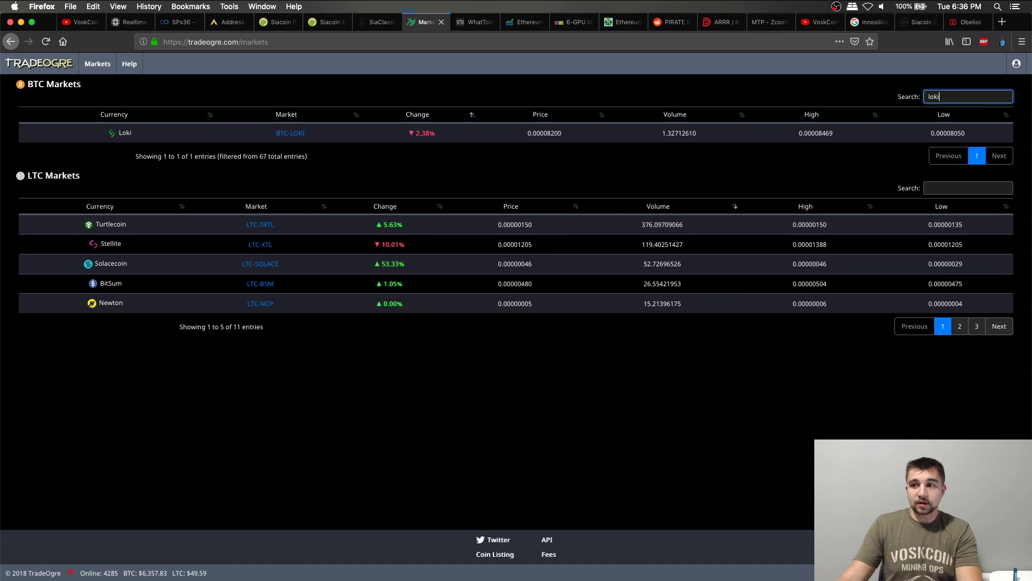
key(BackSpace)
key(BackSpace)
key(BackSpace)
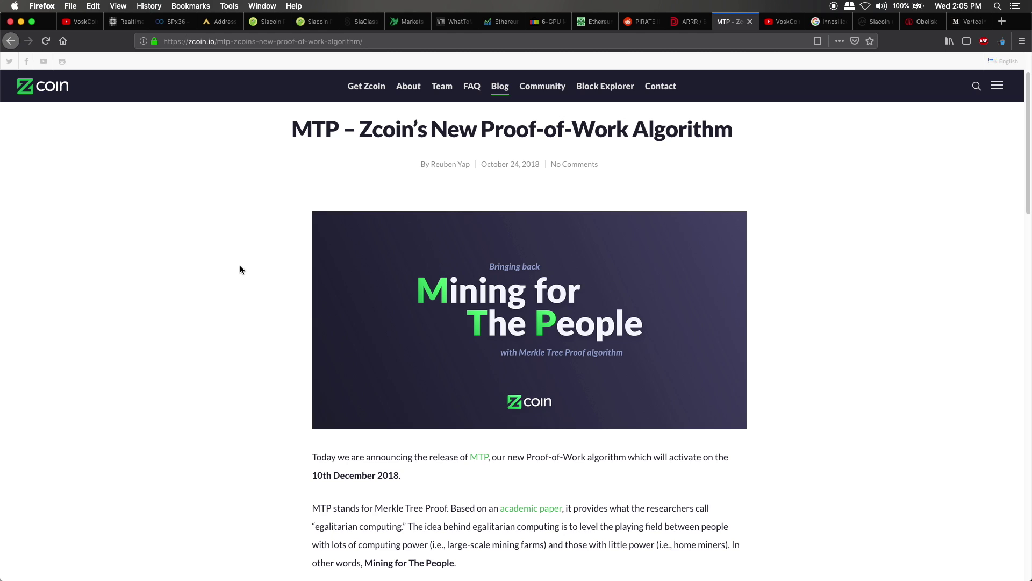
- Highlight 'level the playing field' and 'large-scale mining farms and those with little power' in the MTP post
scroll(240, 267, down, 2)
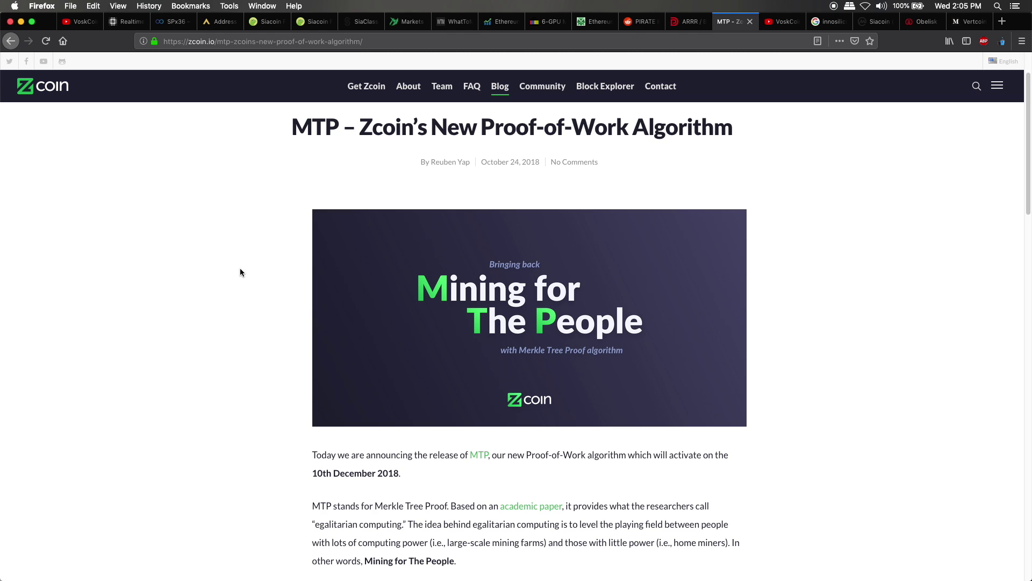
scroll(242, 278, down, 3)
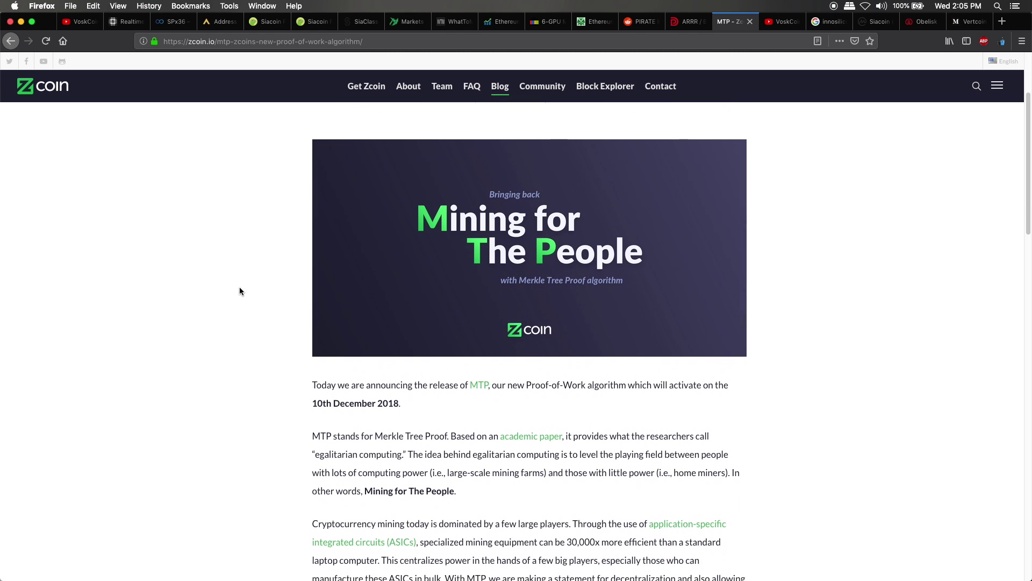
scroll(269, 317, down, 2)
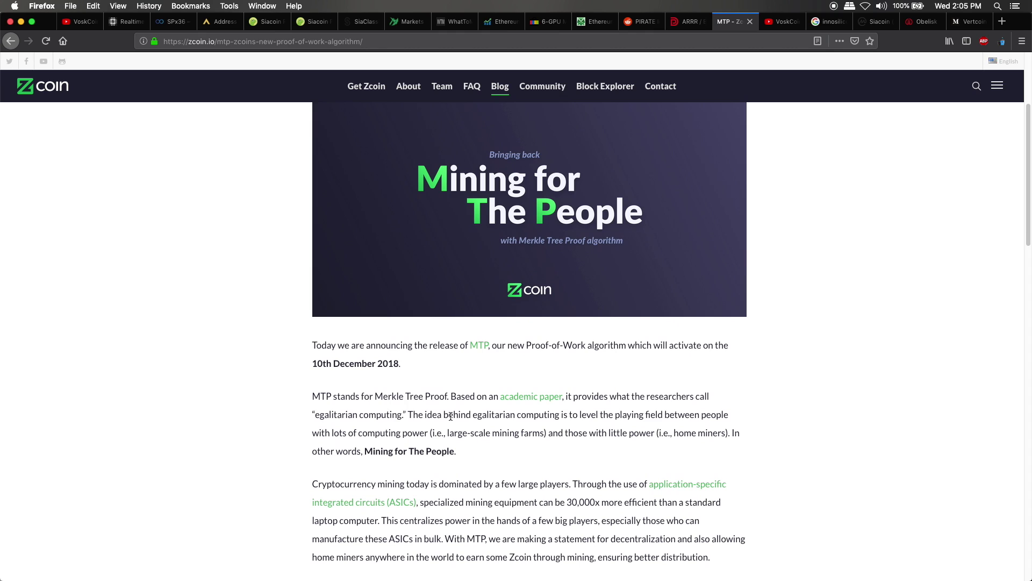
drag(408, 414, 665, 410)
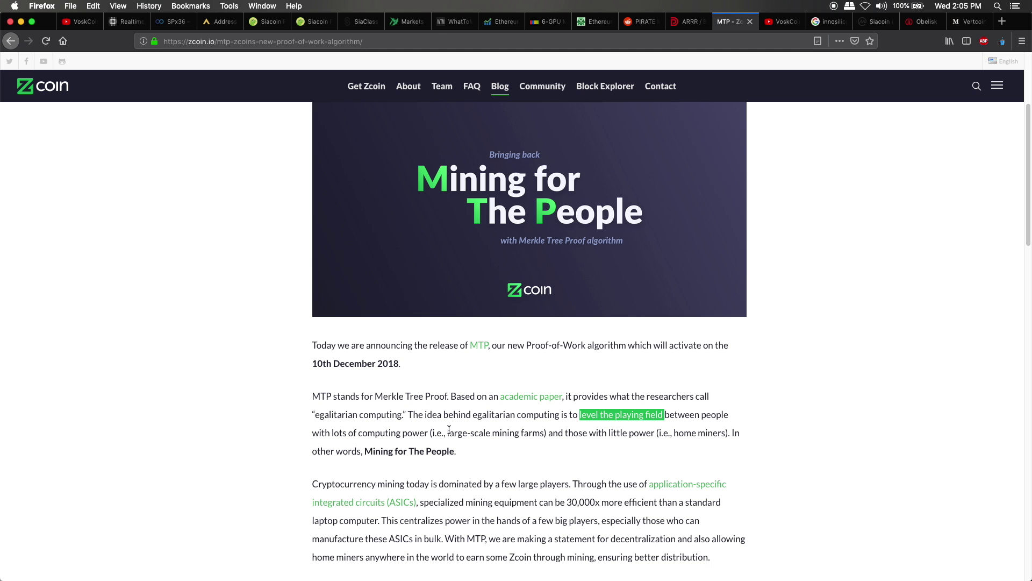
drag(449, 432, 655, 433)
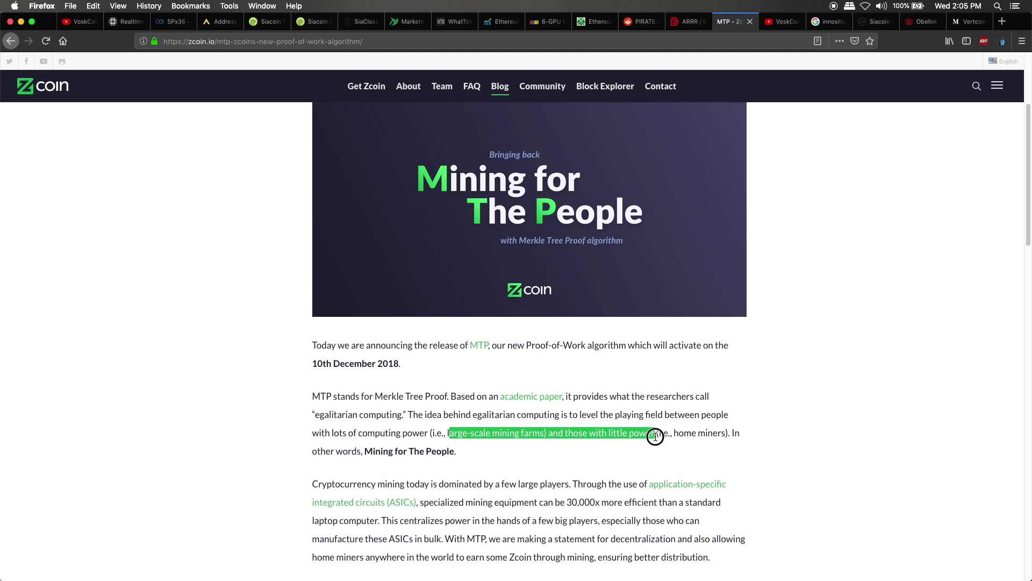